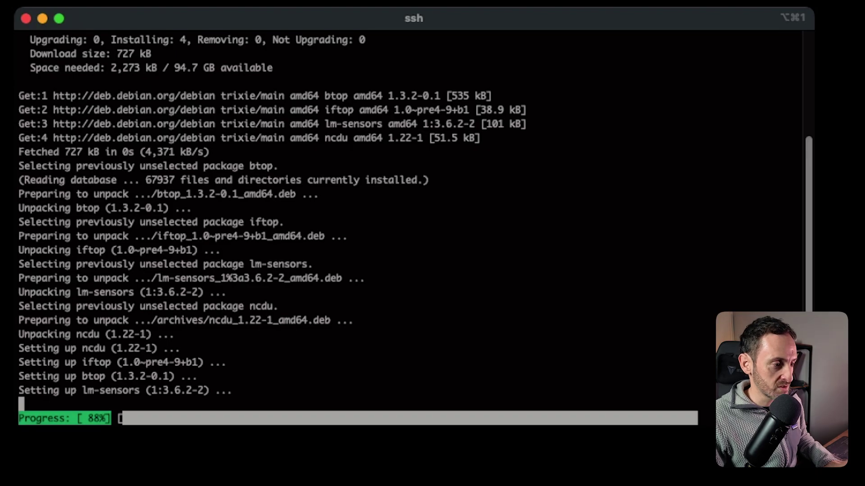
Enter the command sensors-detect --auto at the pve1 root prompt
key("Return")
key("Return")
type("sens")
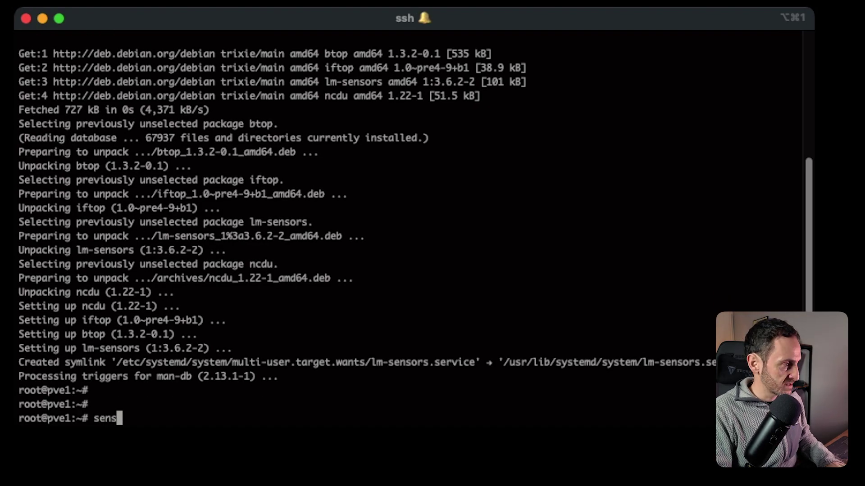
type("ors")
key("BackSpace")
type("-detect --auto")
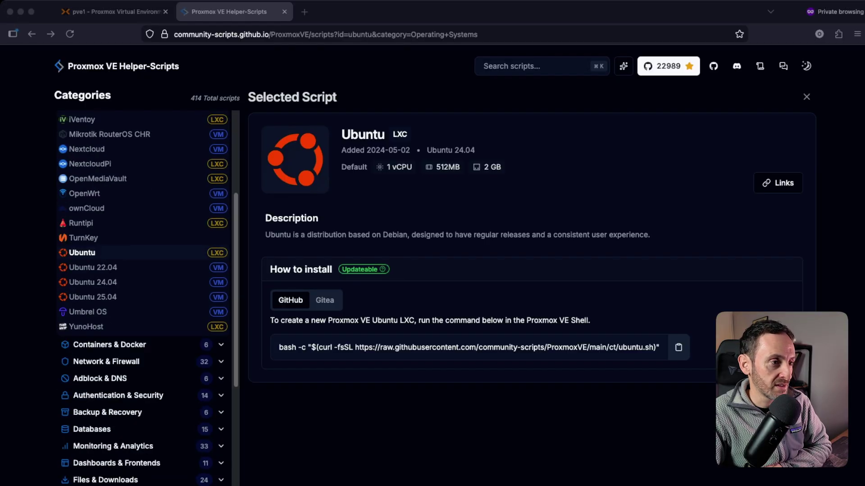
Browse the Helper-Scripts categories in the browser and copy the GitHub install command for the Ubuntu LXC script
scroll(144, 297, "up", 4)
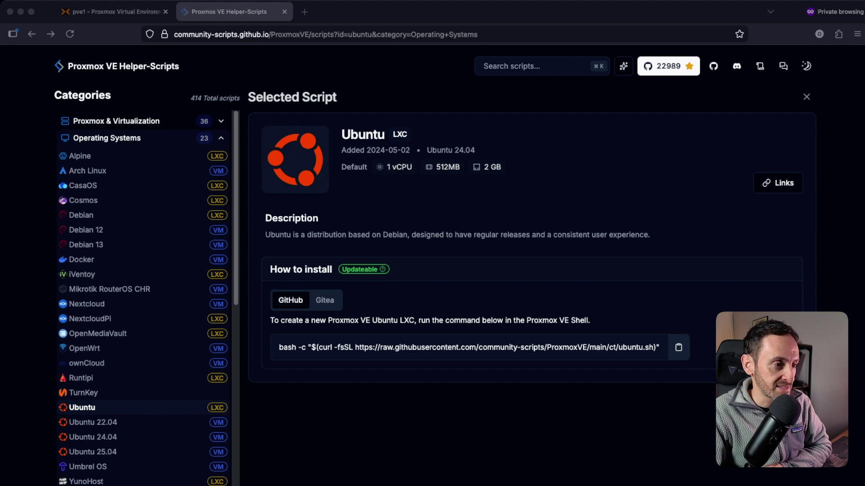
scroll(143, 297, "down", 9)
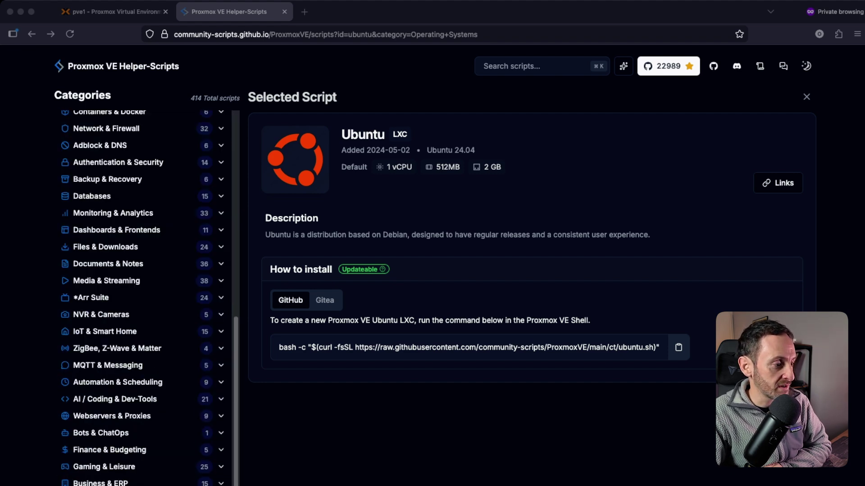
scroll(143, 297, "up", 4)
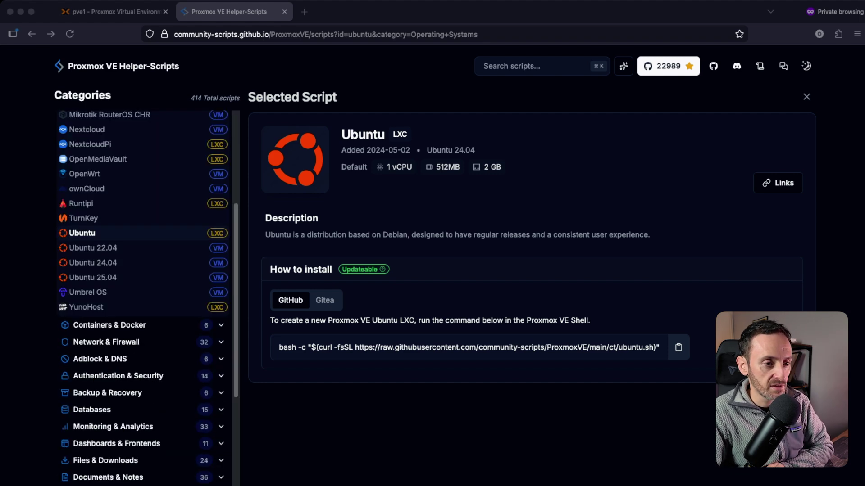
key("super+Tab")
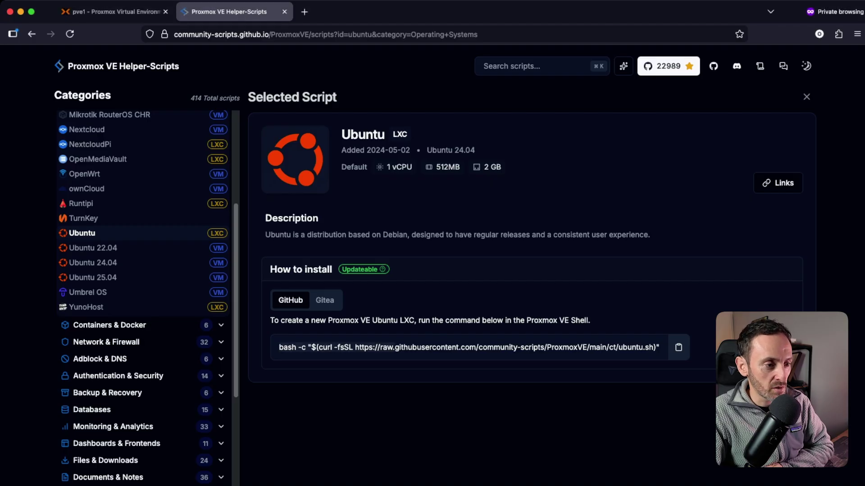
left_click(678, 348)
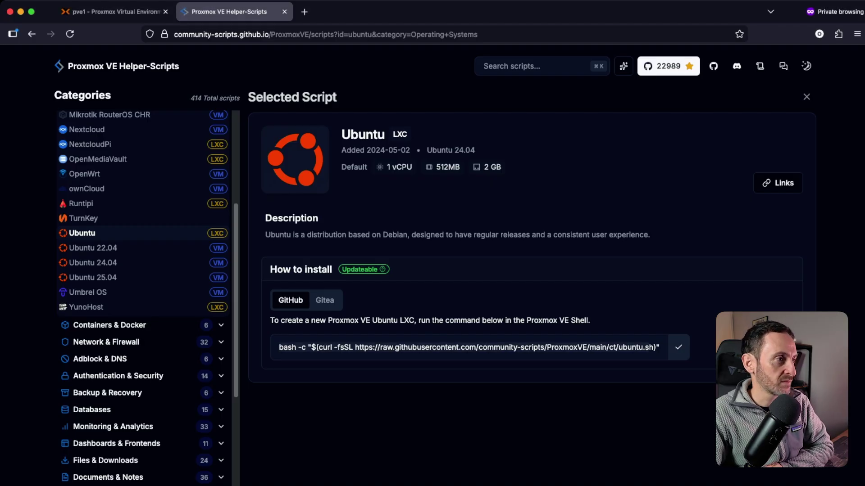
Open a shell on node pve1 in Proxmox and run the copied Ubuntu LXC install command
key("ctrl+shift+Tab")
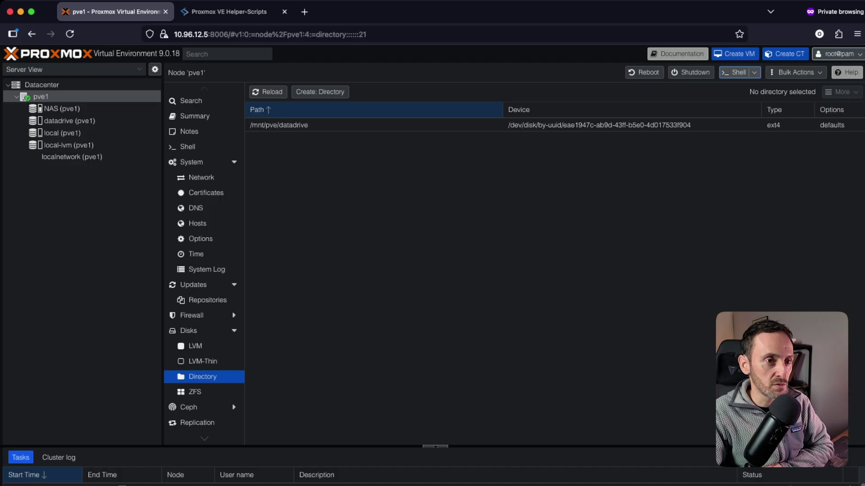
left_click(734, 73)
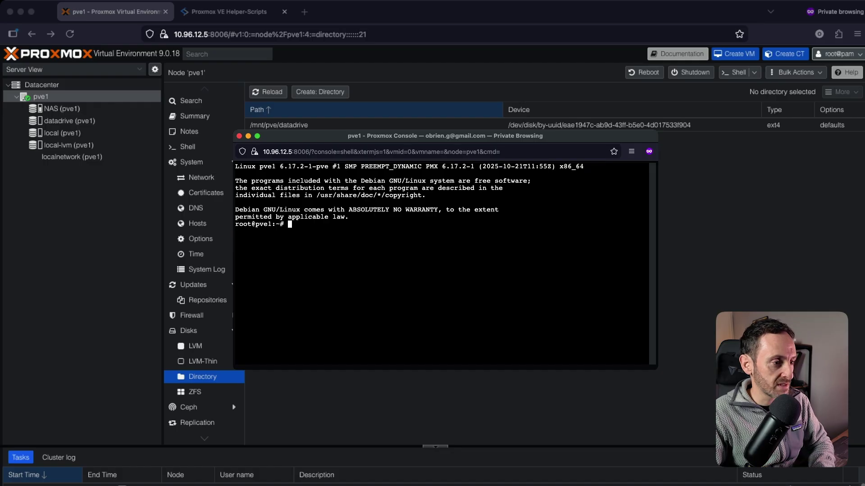
key("super+v")
key("Return")
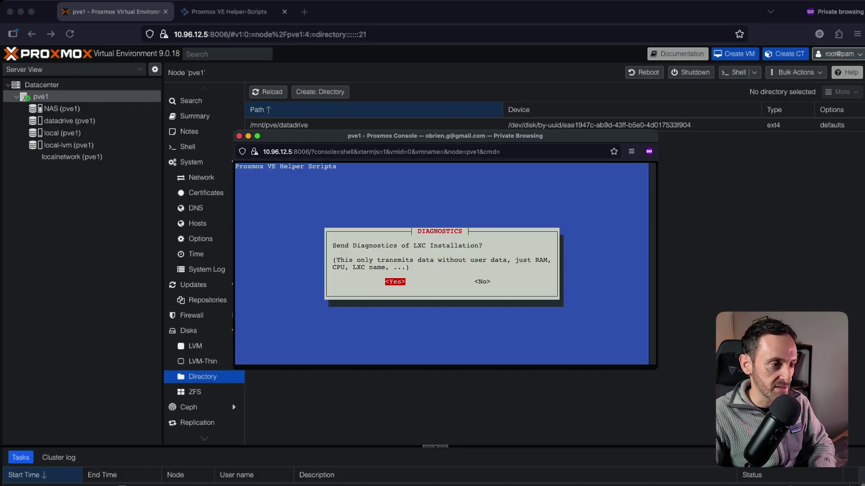
Accept sending diagnostics and create the Ubuntu container with Default Settings on the datadrive storage pool
key("Return")
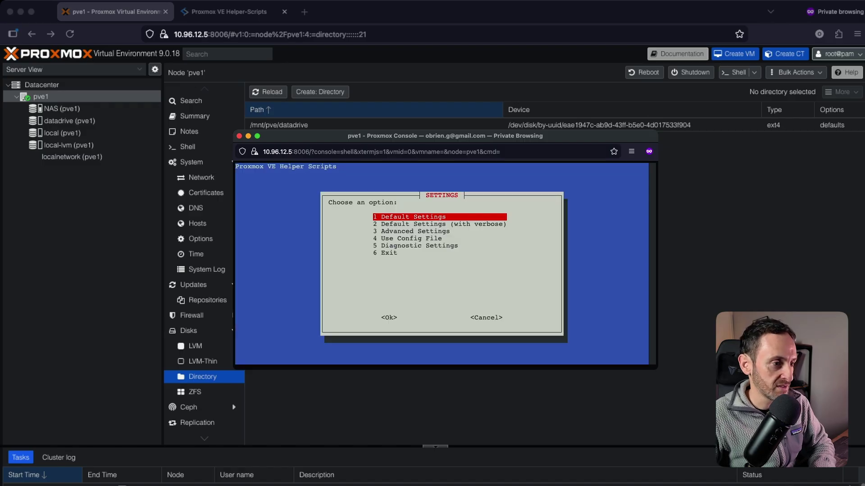
key("Return")
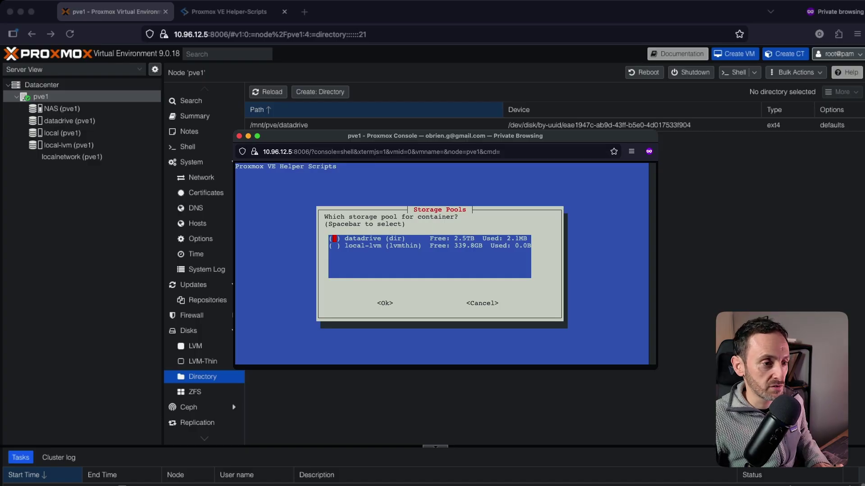
key("Down")
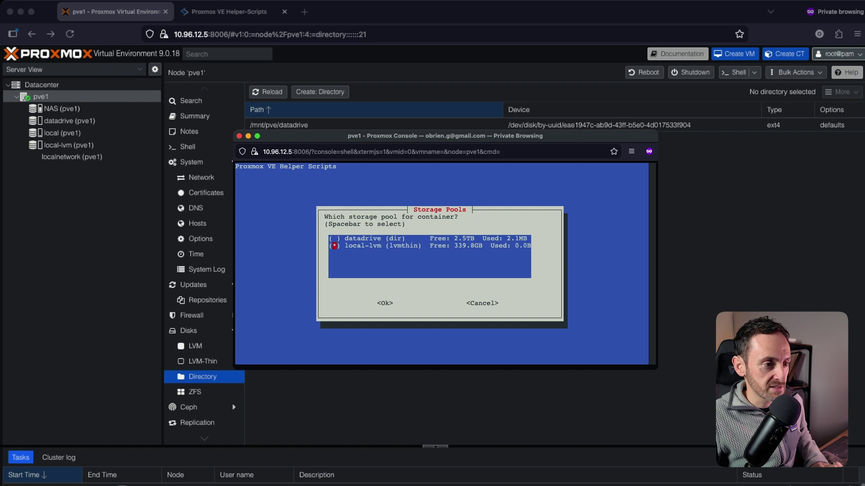
key("Up")
key("space")
key("Return")
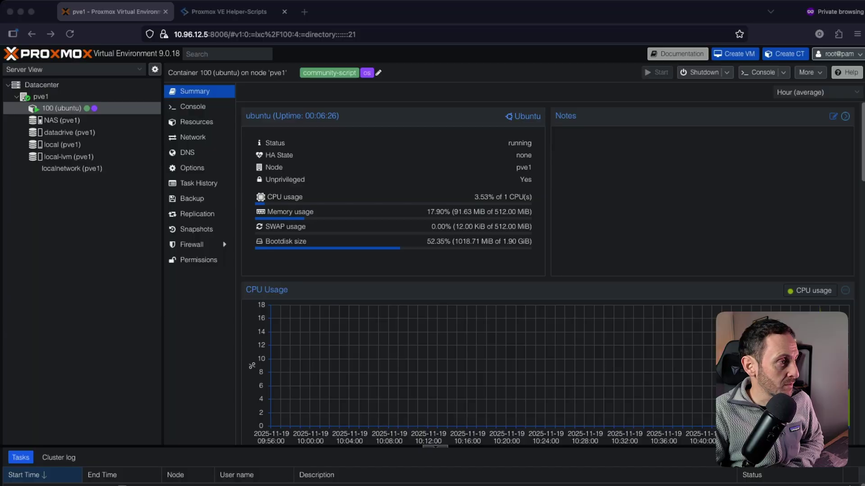
Start a new Datacenter backup job with NAS as the storage and a Sunday 01:00 schedule
left_click(42, 85)
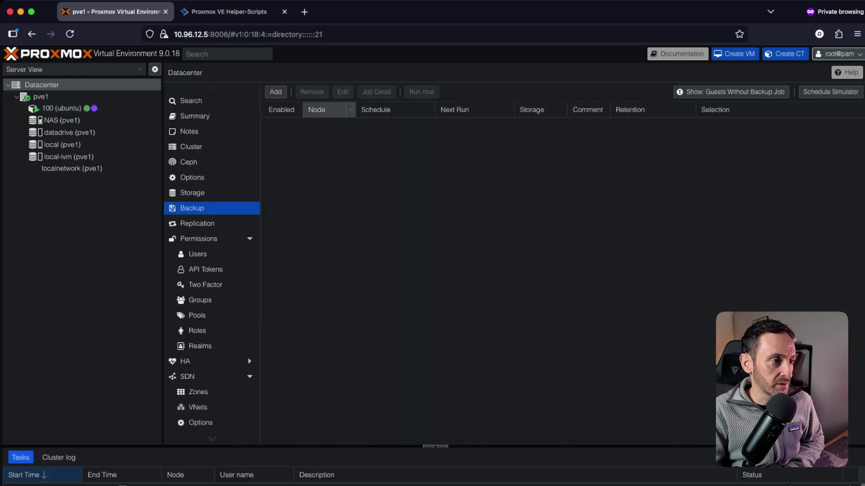
left_click(276, 92)
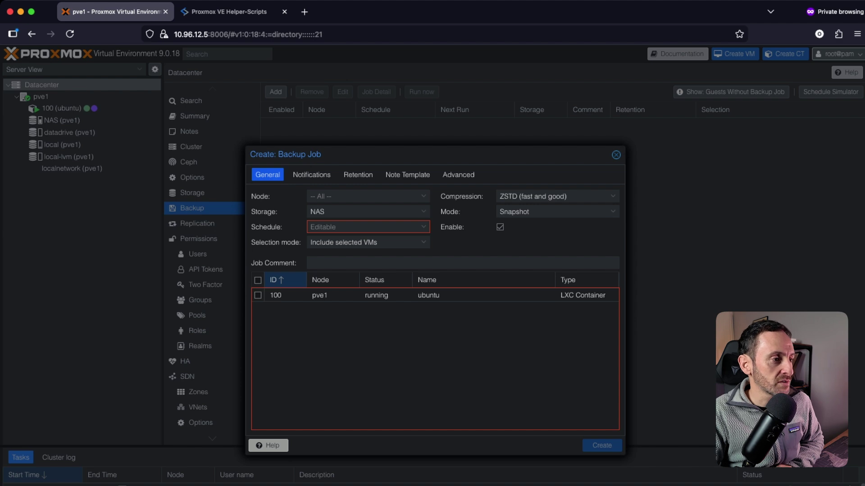
left_click(368, 212)
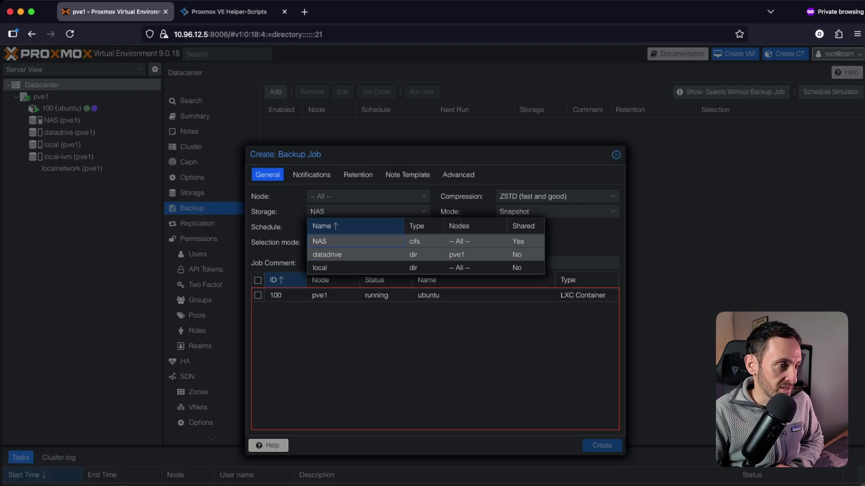
left_click(351, 242)
left_click(423, 227)
left_click(518, 244)
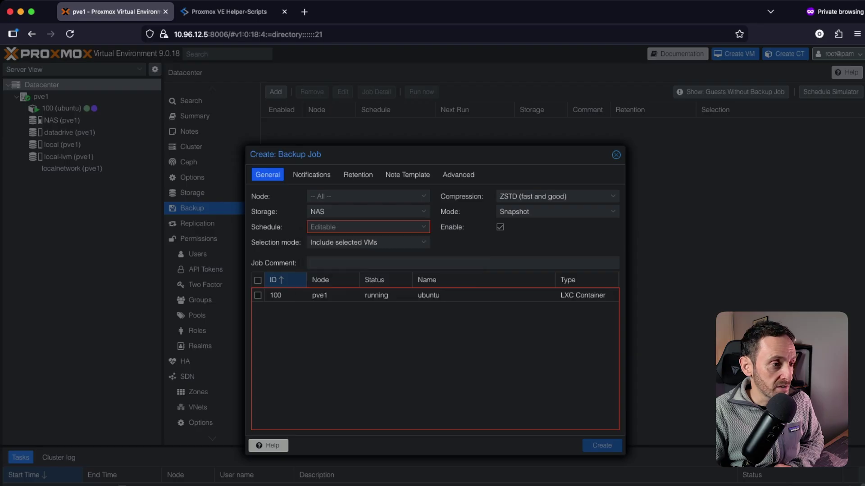
left_click(424, 227)
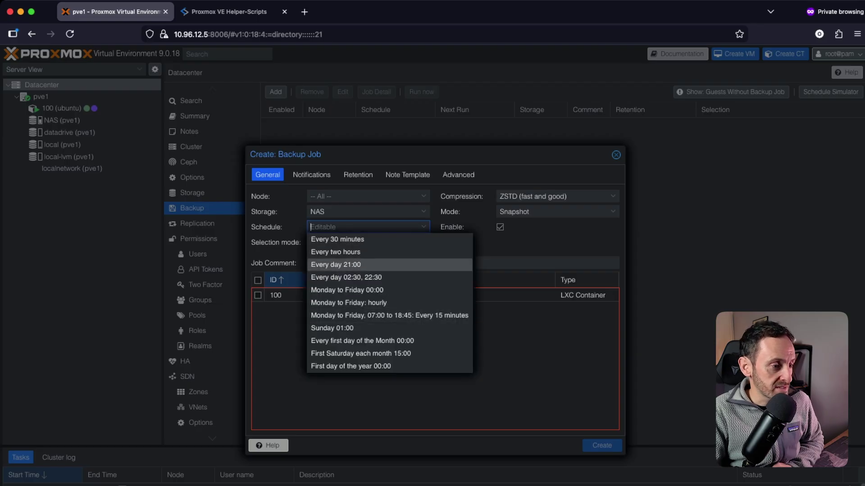
left_click(332, 328)
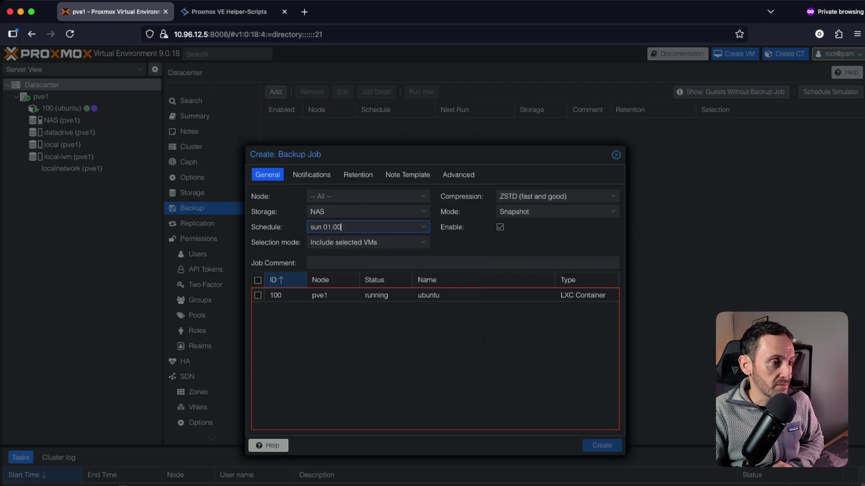
Include container 100 (ubuntu) in the backup job and set the job comment to "back to nas every sunday"
left_click(258, 295)
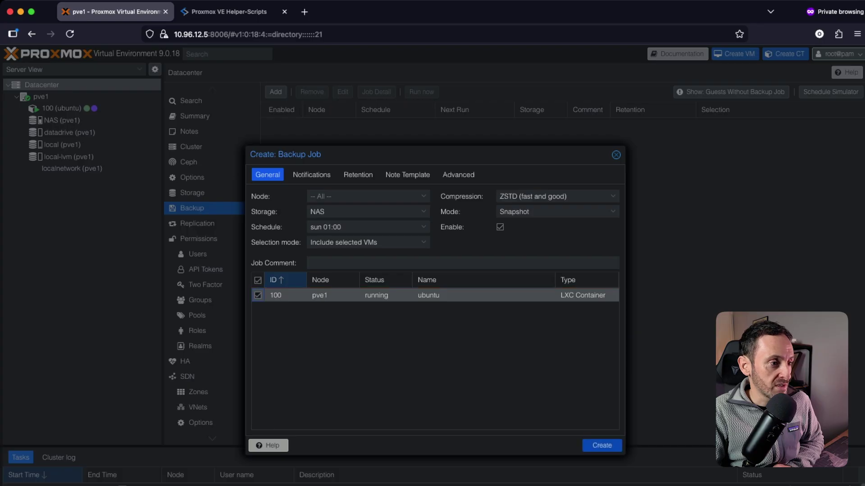
left_click(357, 263)
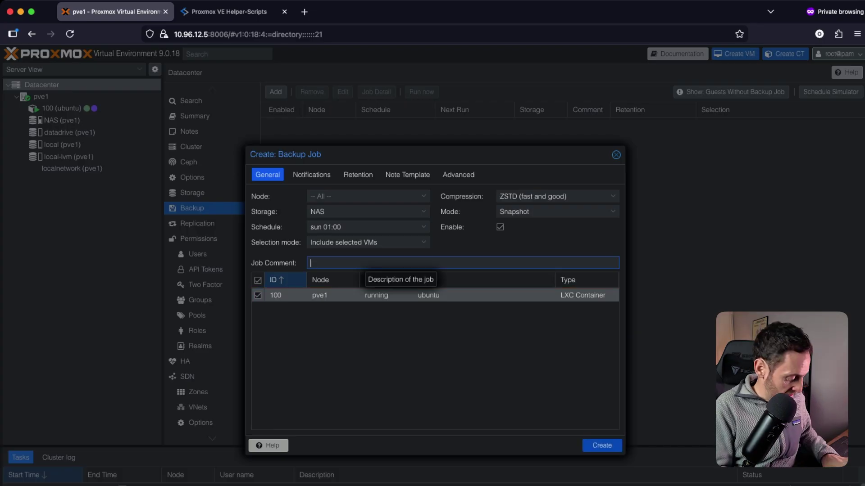
type("back to s")
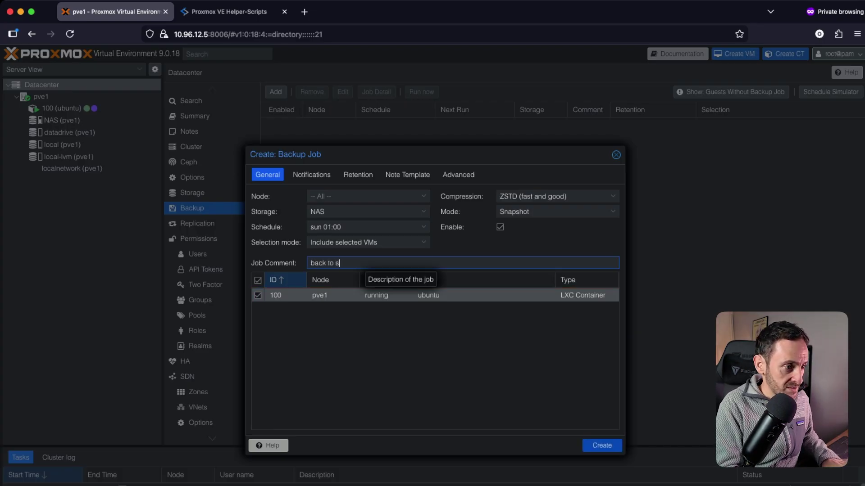
key("BackSpace")
type("nas eve")
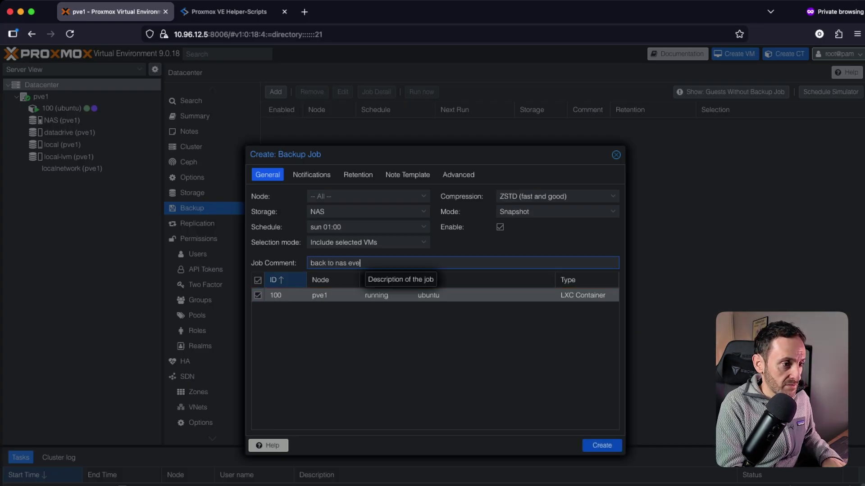
type("ry sunday")
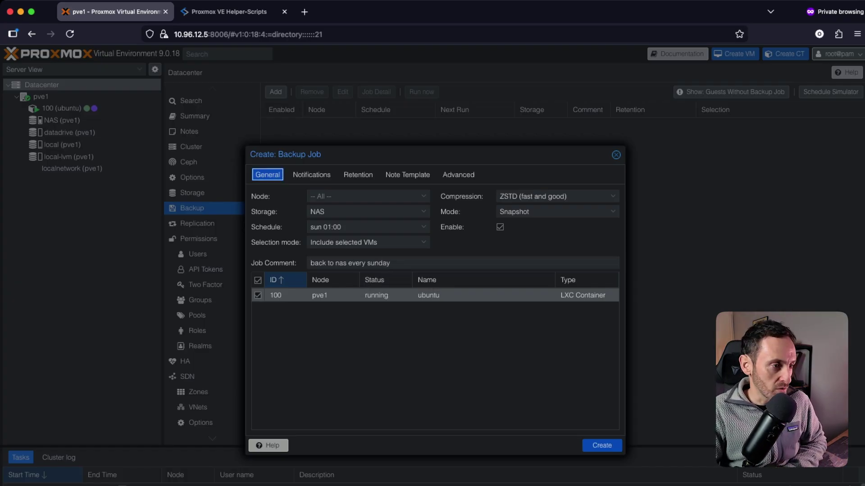
Review the backup job's notification, retention and note template settings, create the job and select it in the list
left_click(311, 175)
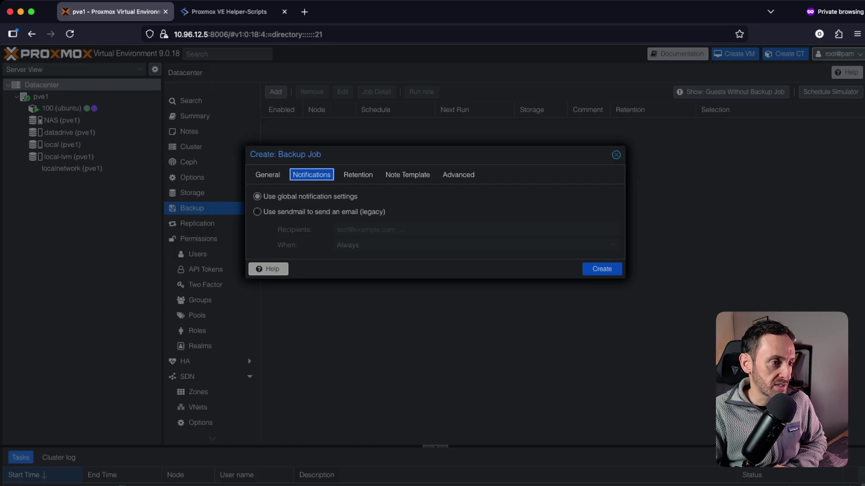
left_click(358, 175)
left_click(407, 175)
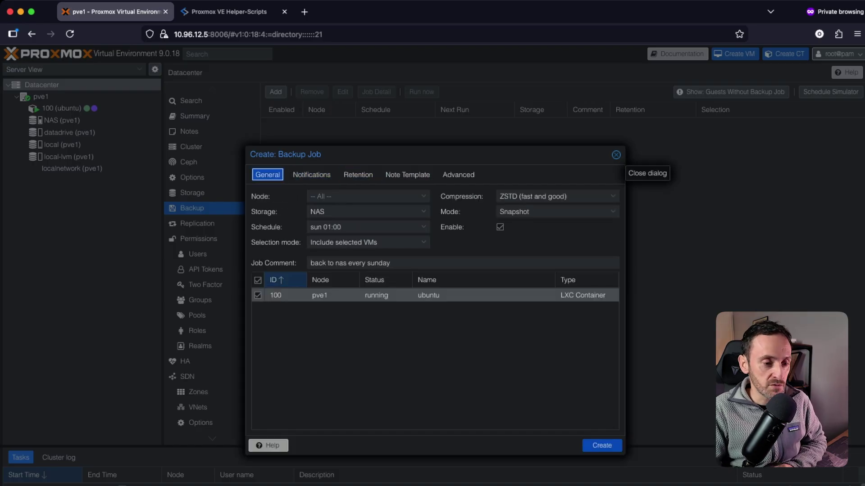
left_click(601, 445)
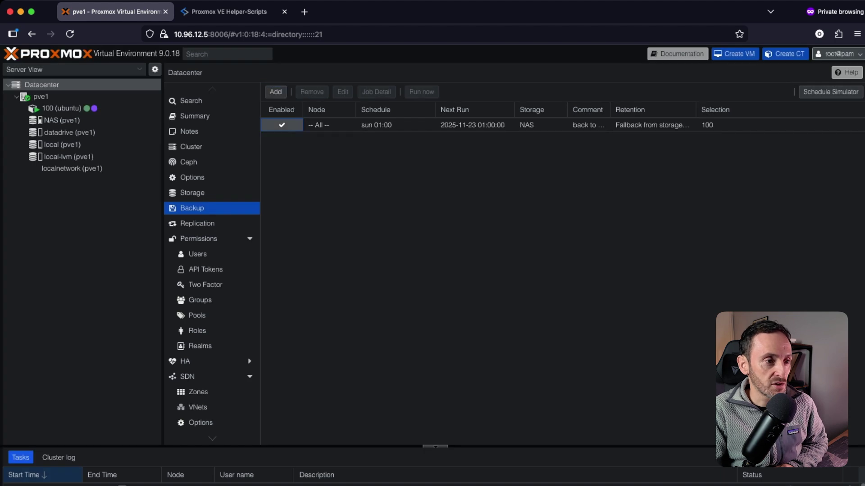
left_click(475, 125)
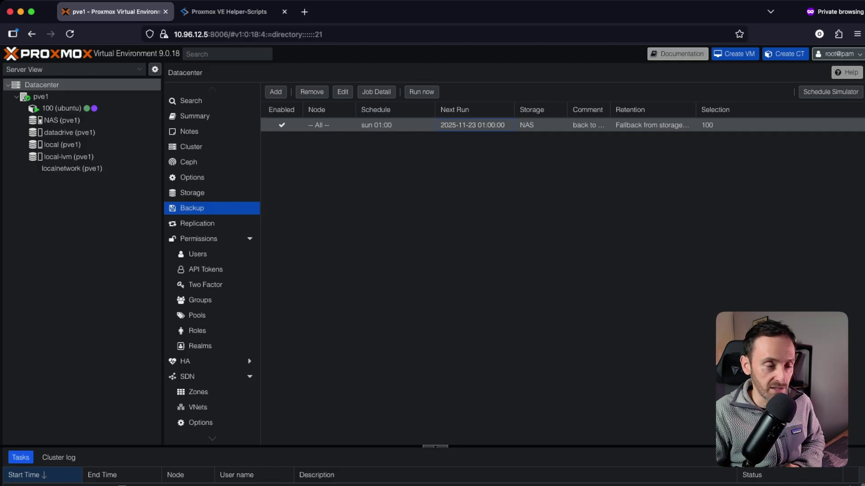
Open the manual backup settings for container 100 (ubuntu) and review the available target storages
left_click(62, 109)
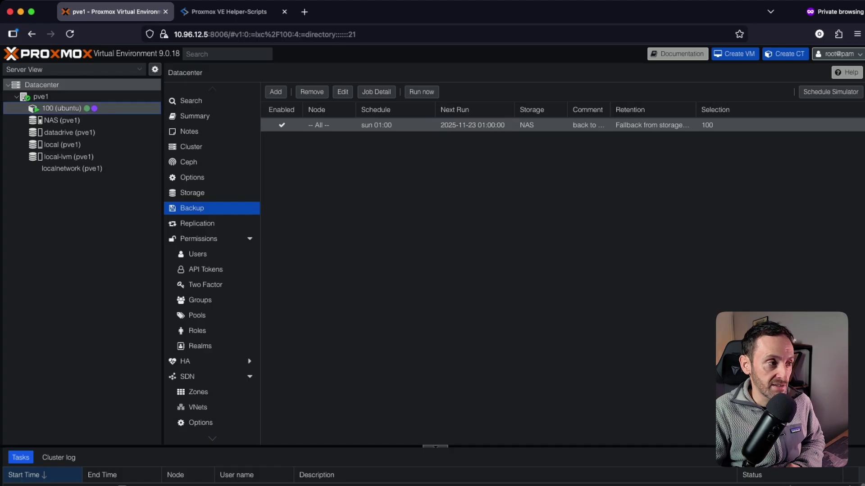
left_click(192, 199)
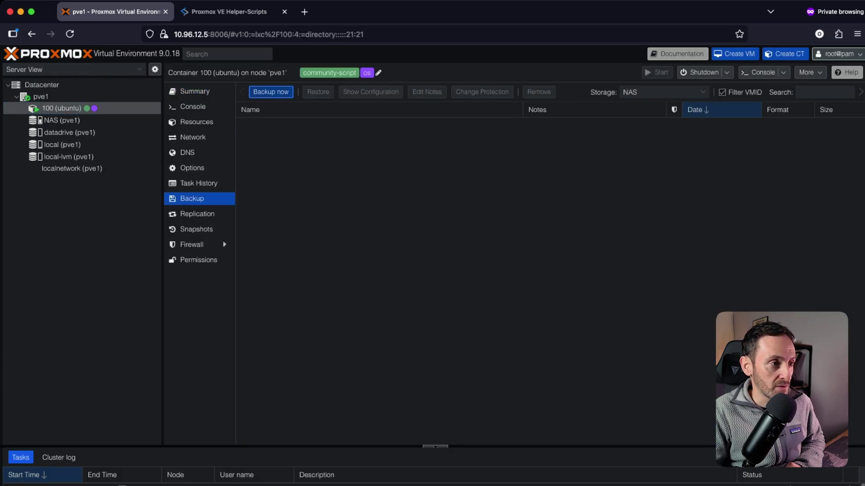
left_click(271, 92)
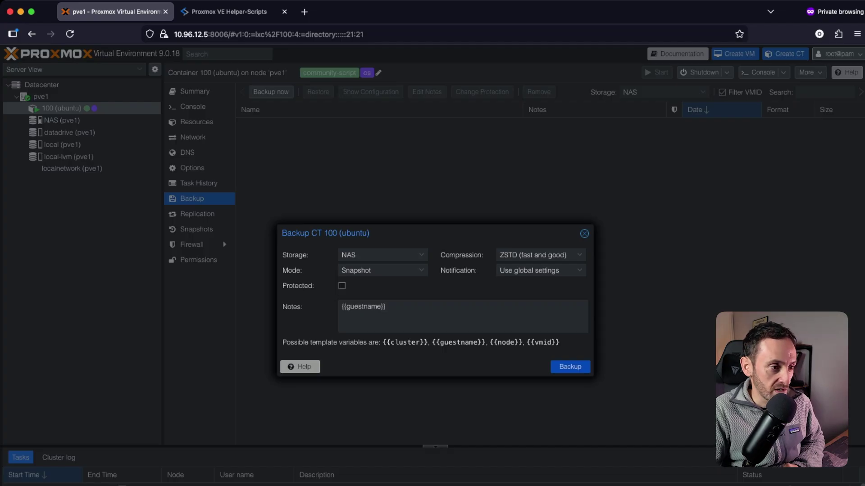
left_click(387, 256)
left_click(387, 255)
left_click(387, 255)
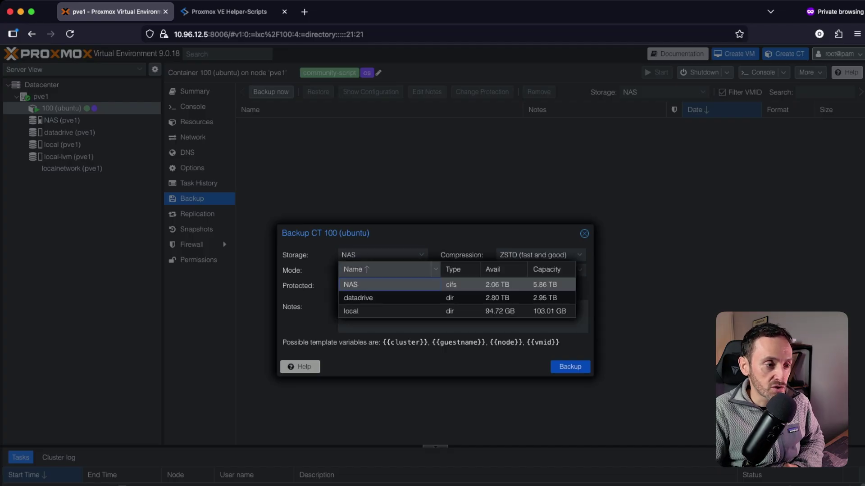
left_click(445, 350)
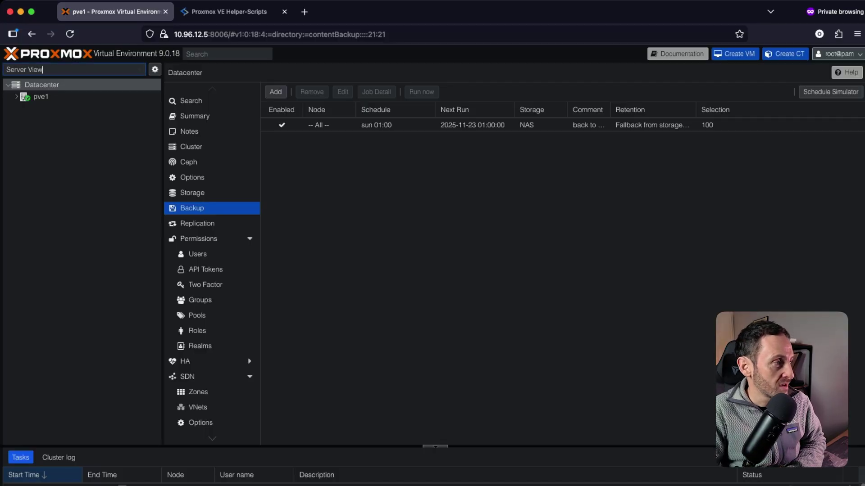
Browse to the NAS storage's backups in Folder View and select the audiobookshelf backup dated 2025-11-18
left_click(43, 70)
left_click(24, 95)
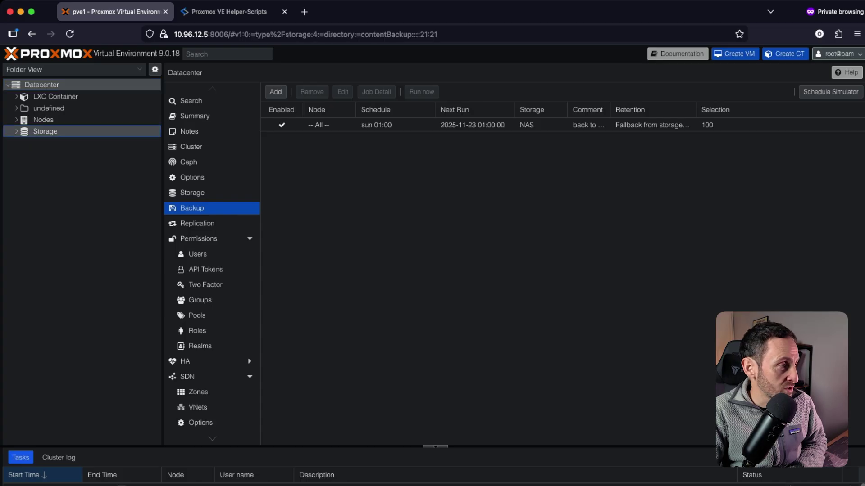
left_click(45, 131)
left_click(17, 132)
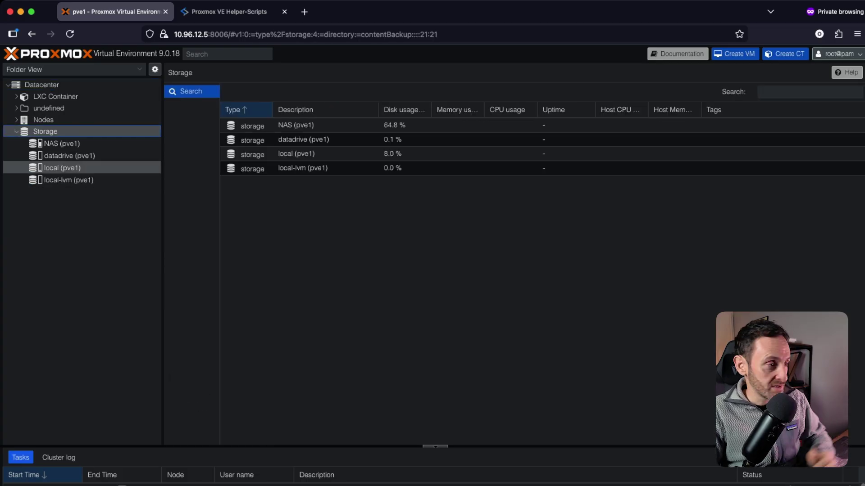
left_click(62, 143)
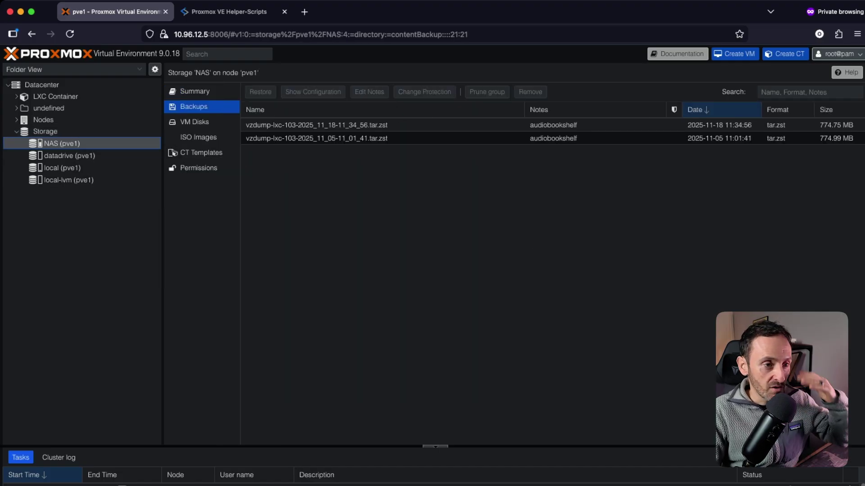
left_click(317, 126)
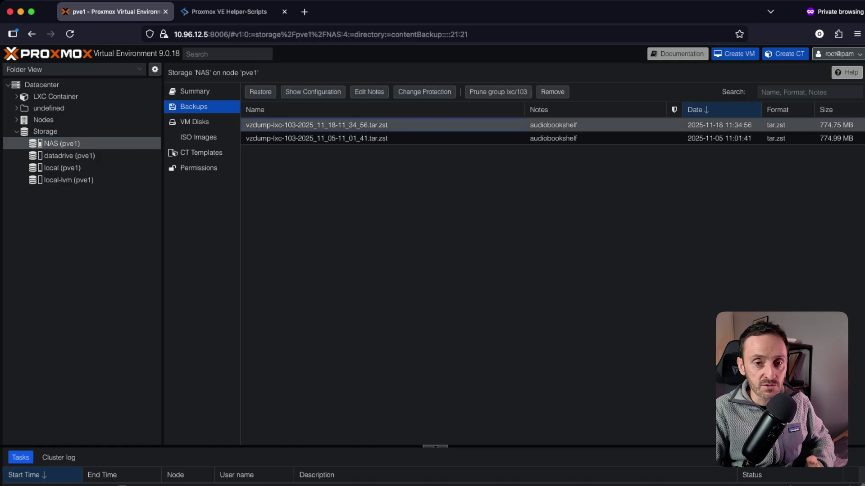